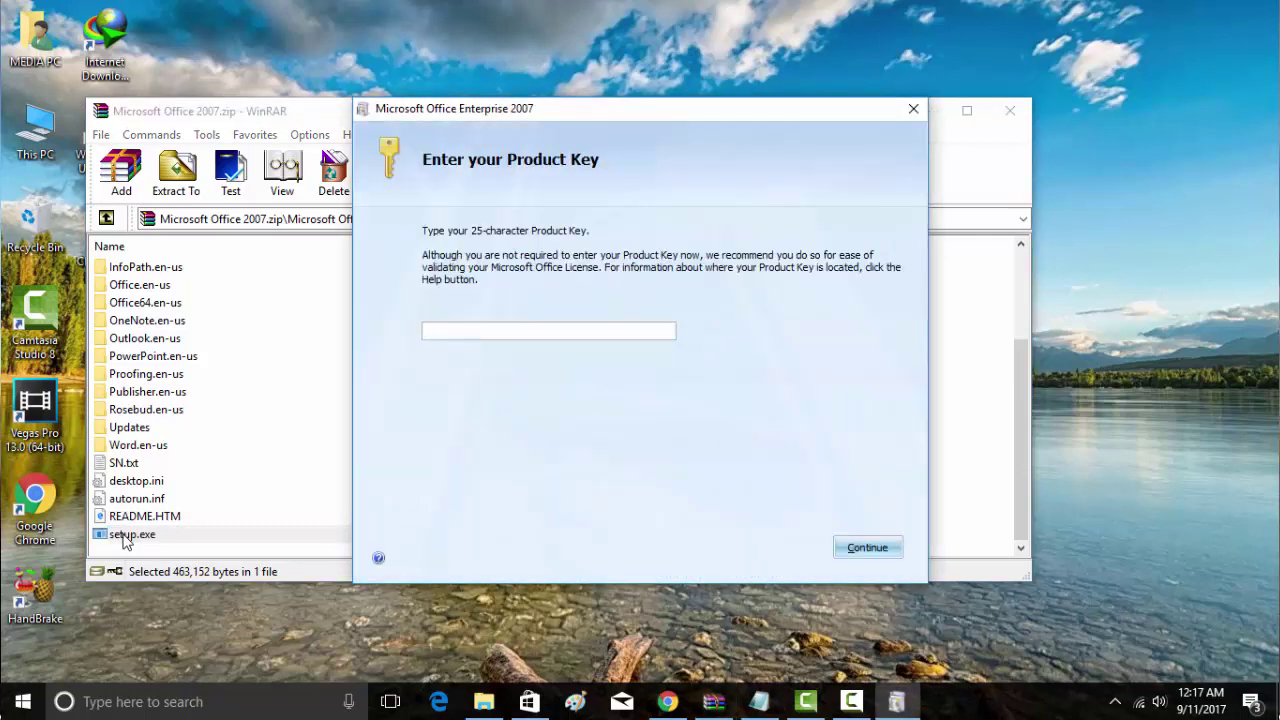
# Step: Copy the product key from SN.txt in the Microsoft Office 2007 archive and close the text file
pyautogui.click(125, 466)
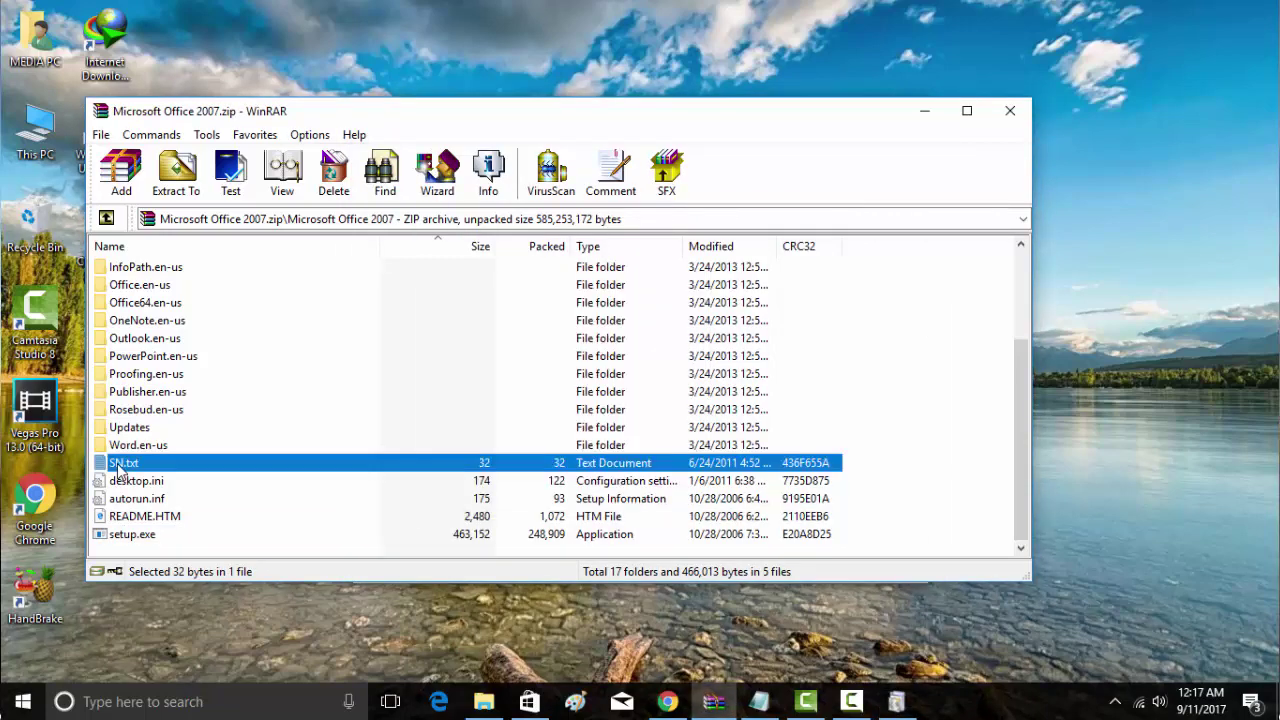
pyautogui.doubleClick(120, 465)
pyautogui.moveTo(853, 156); pyautogui.dragTo(635, 156)
pyautogui.rightClick(656, 162)
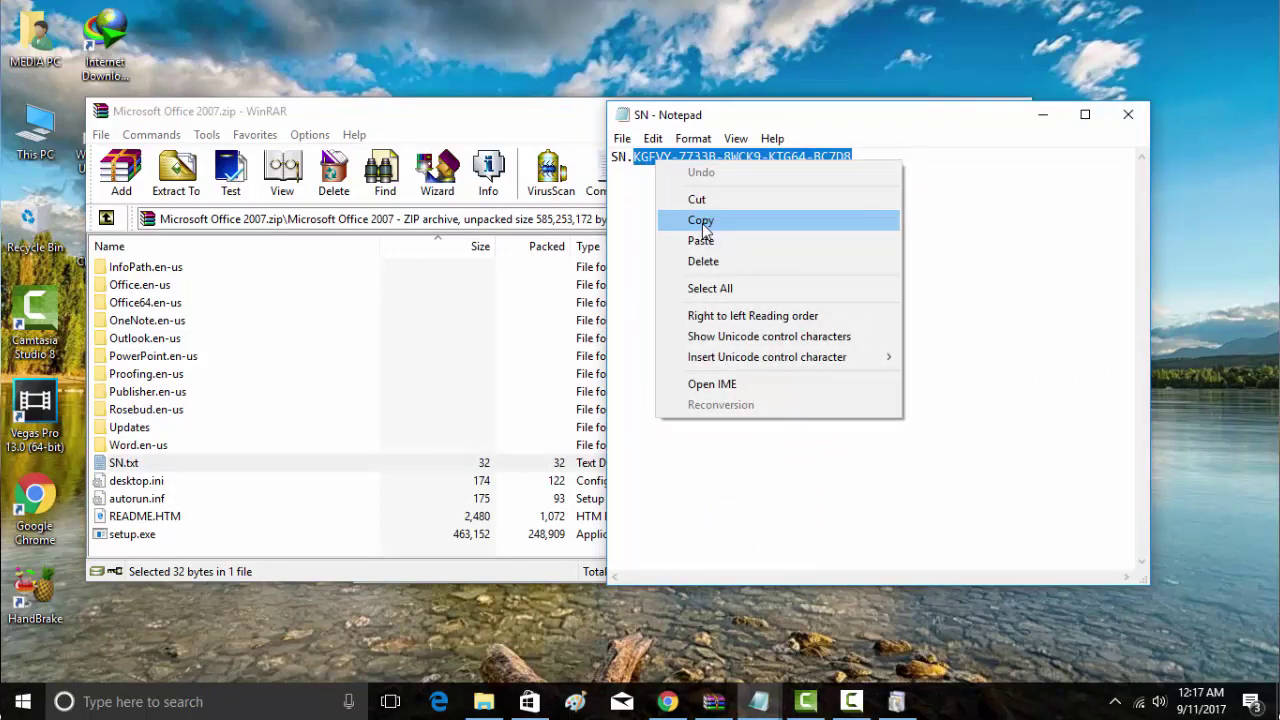
pyautogui.click(703, 219)
pyautogui.click(1136, 117)
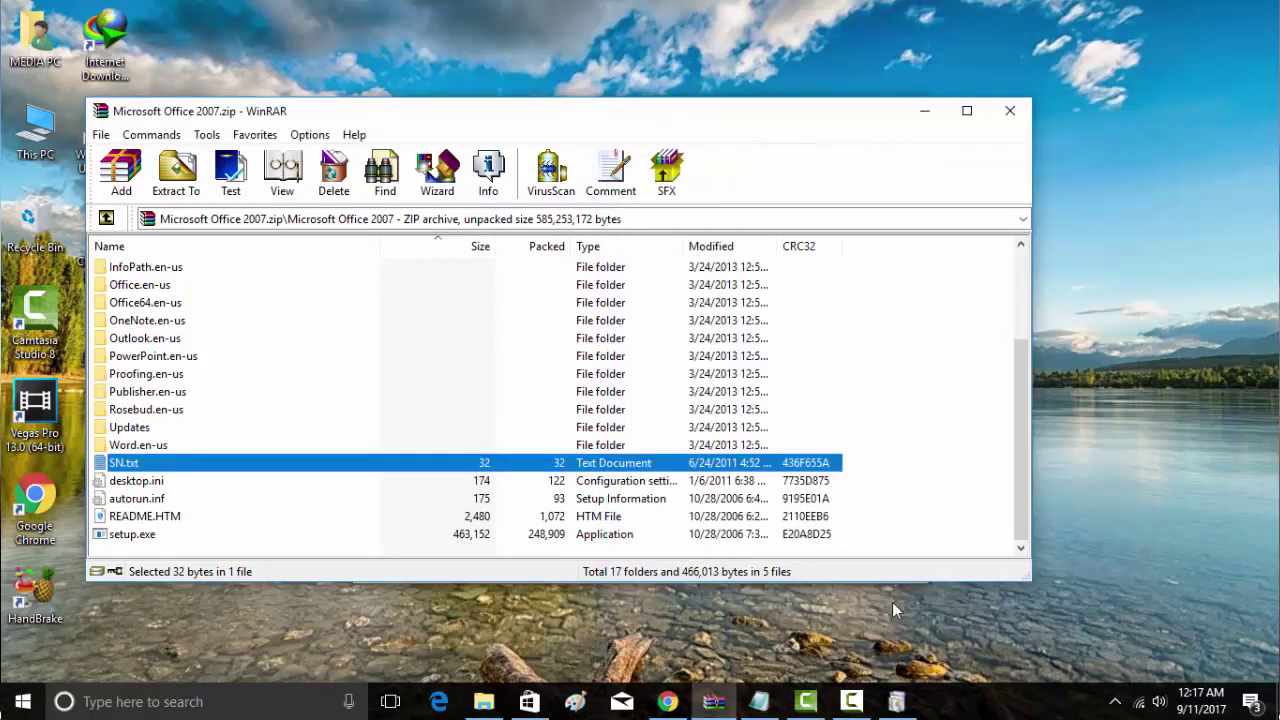
# Step: Return to the Office Enterprise 2007 setup, paste the copied product key and submit it
pyautogui.click(898, 703)
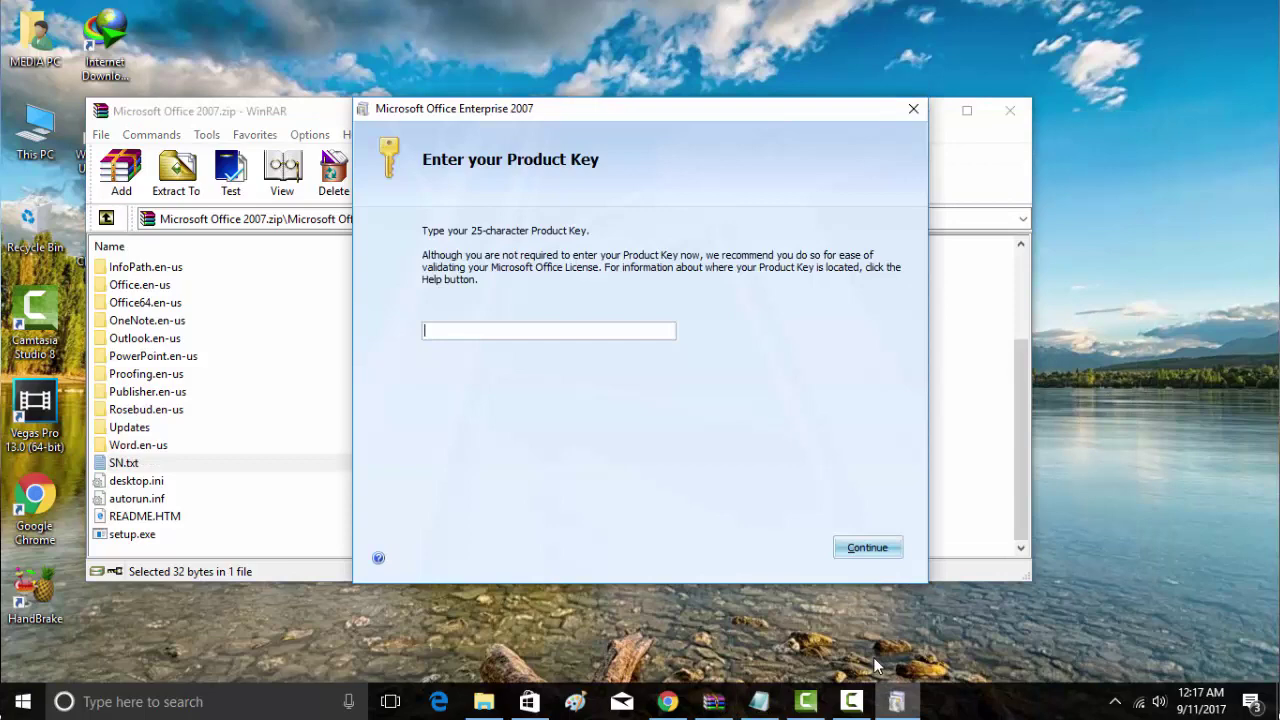
pyautogui.rightClick(514, 331)
pyautogui.click(549, 386)
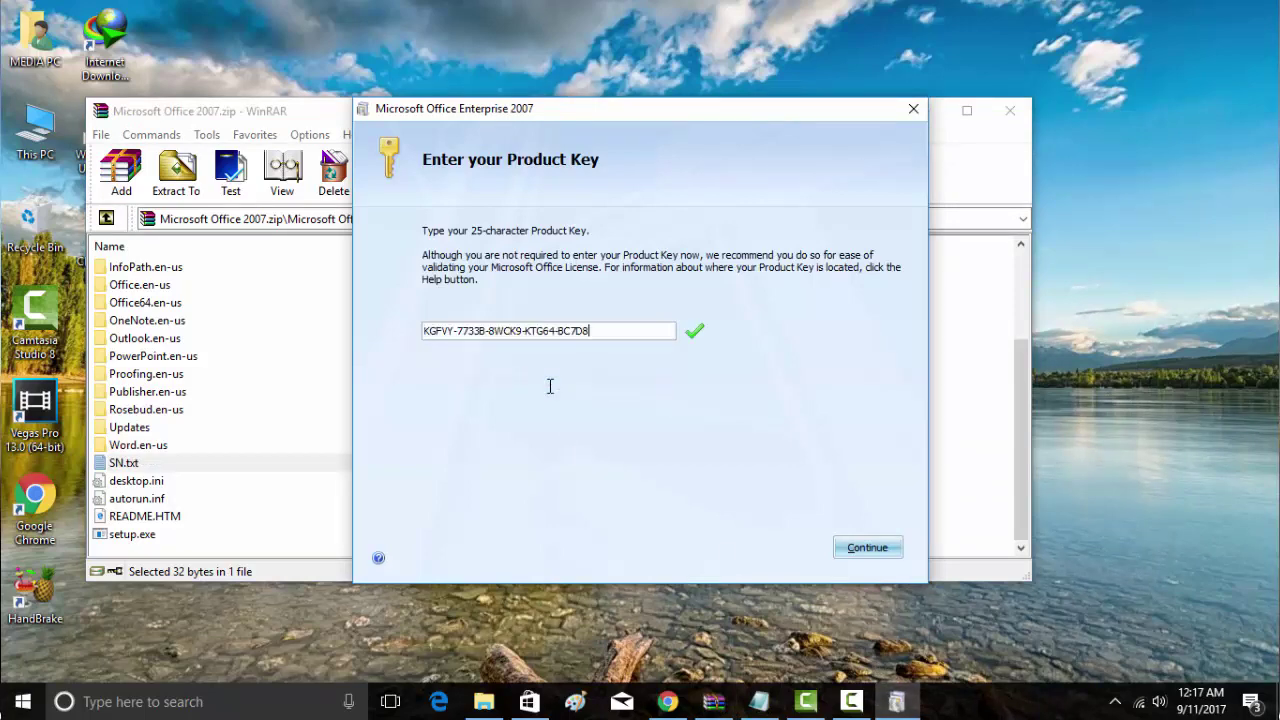
pyautogui.click(882, 552)
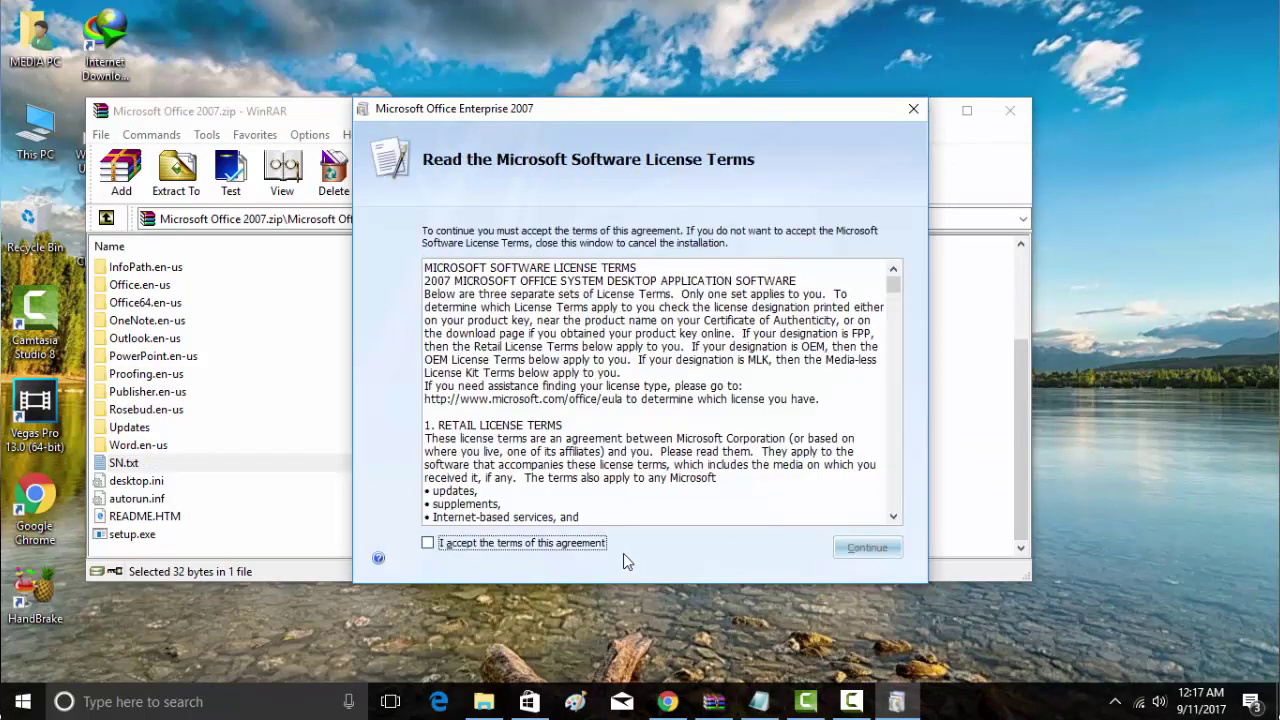
# Step: Accept the Microsoft Software License Terms and choose a customized installation
pyautogui.click(582, 542)
pyautogui.click(886, 551)
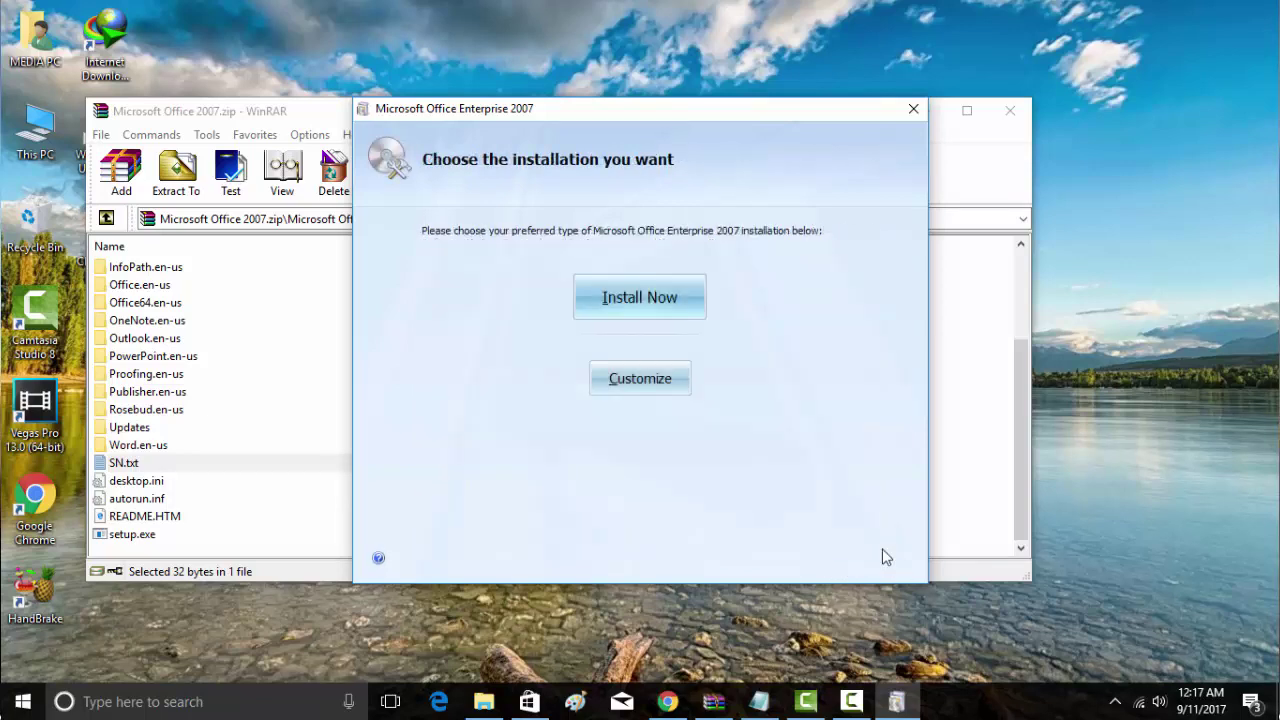
pyautogui.click(657, 387)
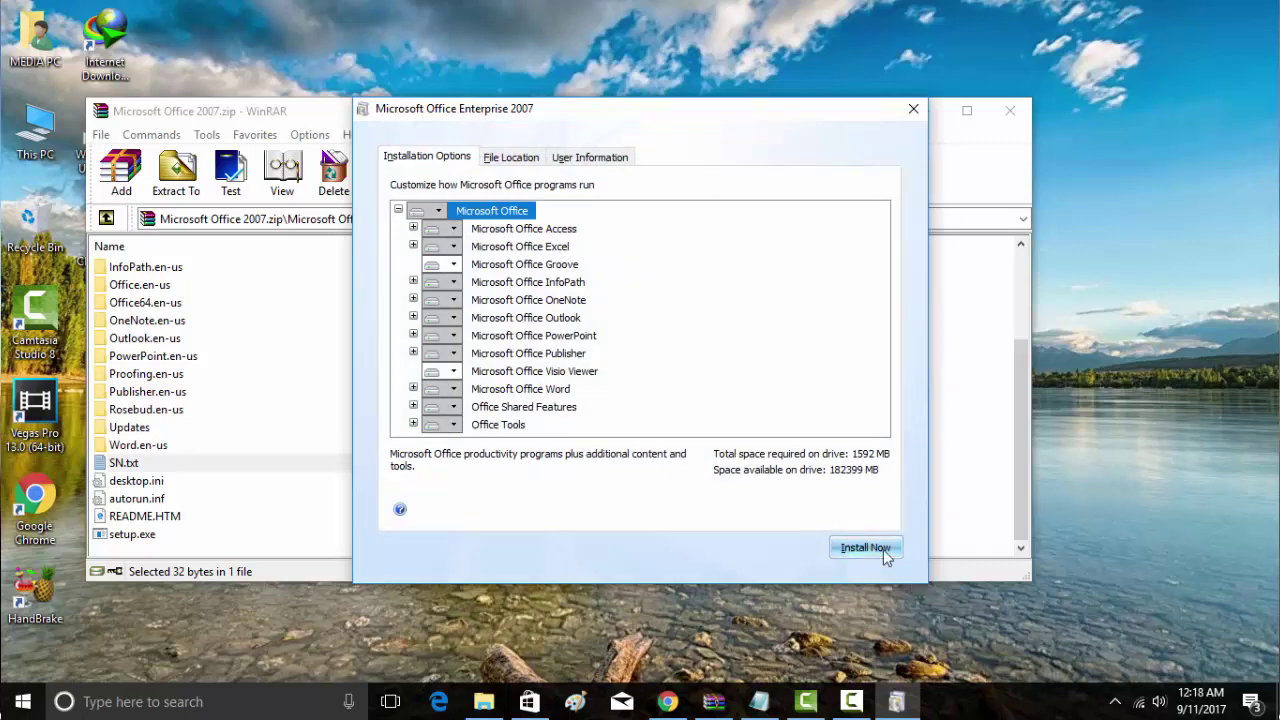
# Step: Enter the full name and the organization Khilafatul Muslimin as user information, and run the installation through to closing the setup
pyautogui.click(525, 158)
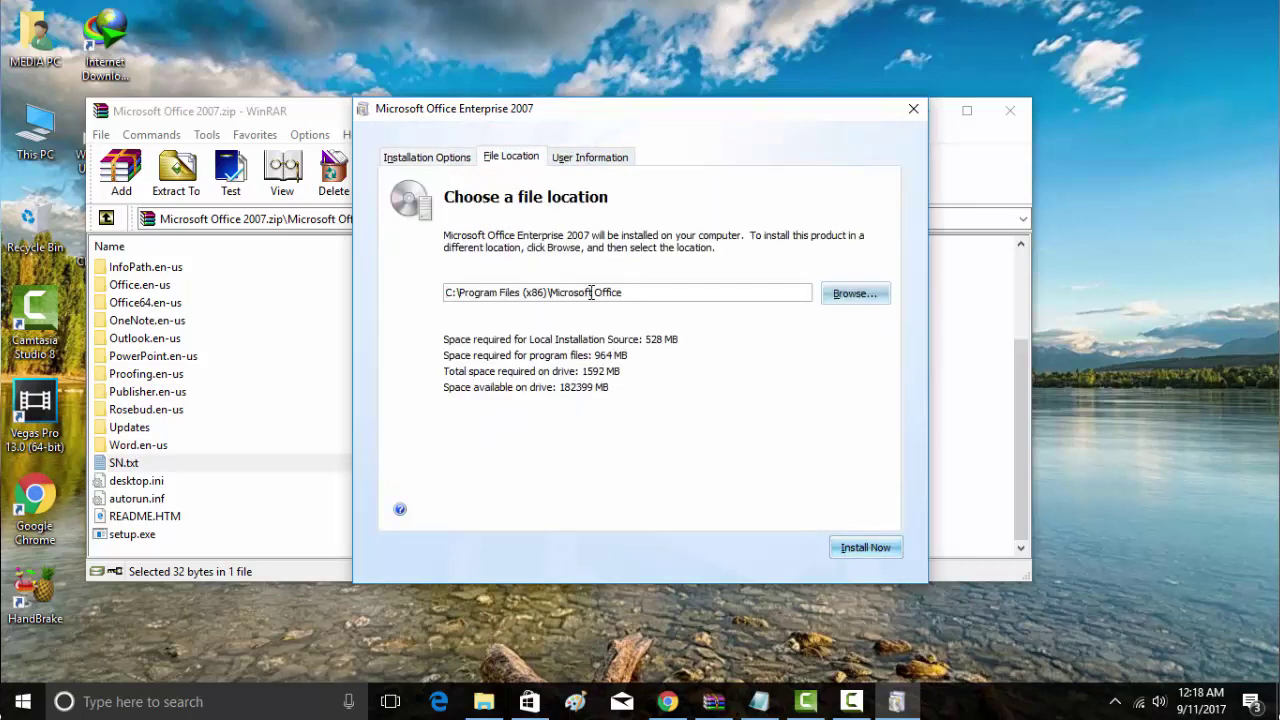
pyautogui.click(593, 160)
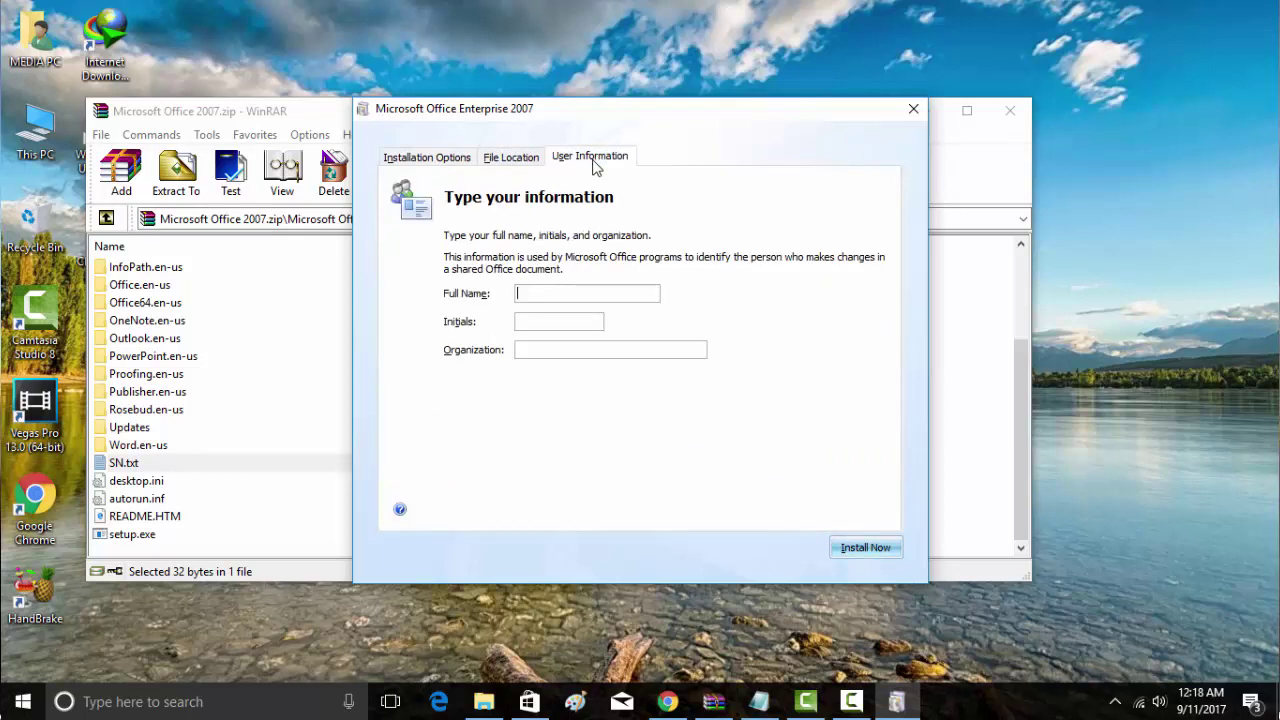
pyautogui.click(568, 295)
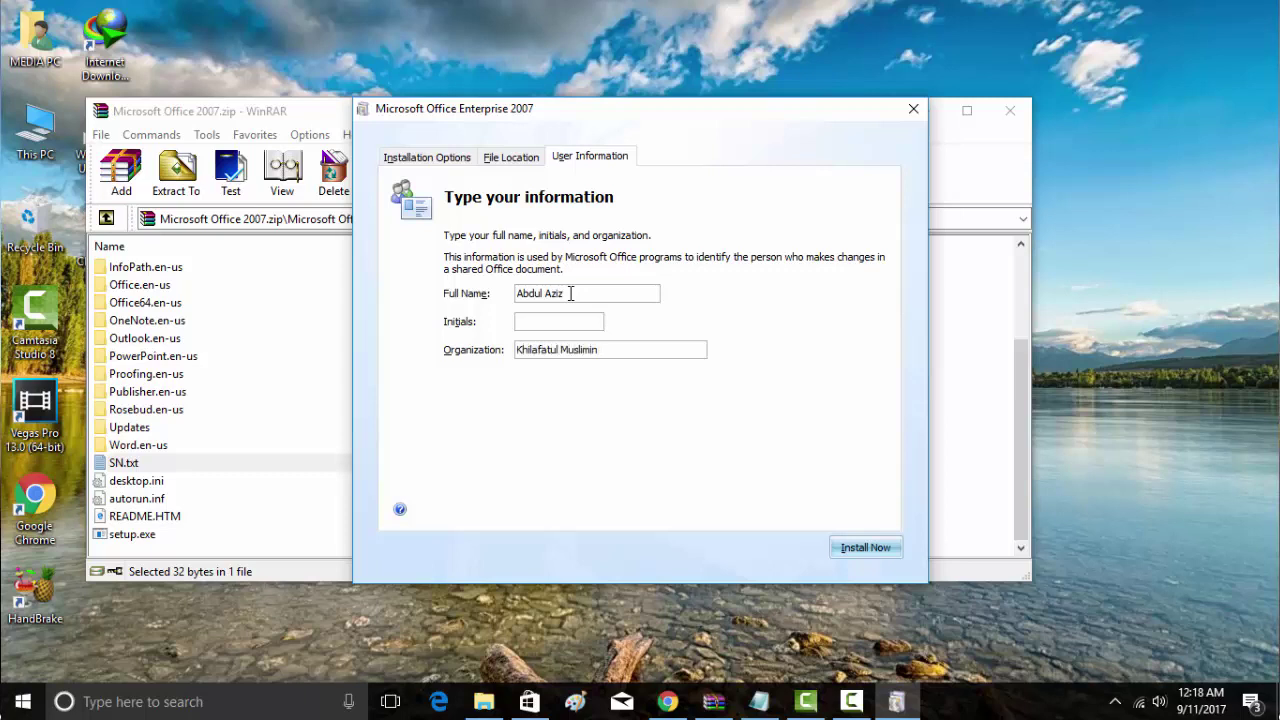
pyautogui.click(863, 548)
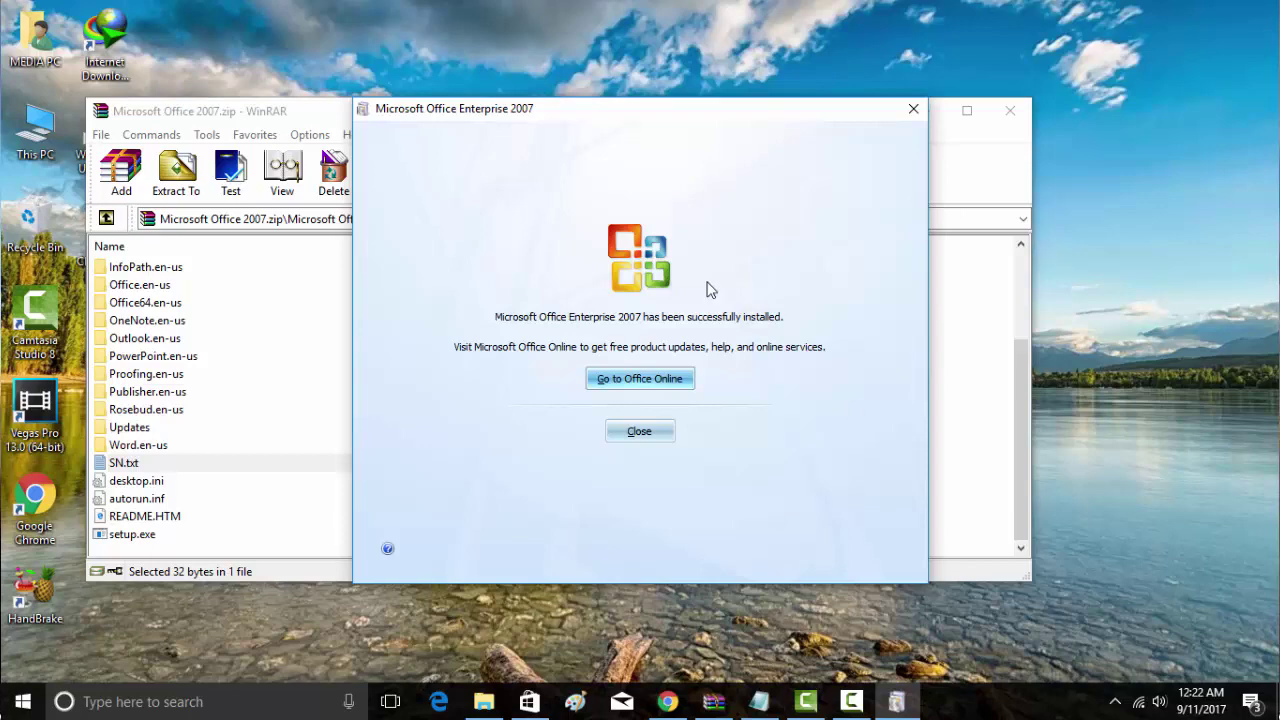
pyautogui.click(640, 432)
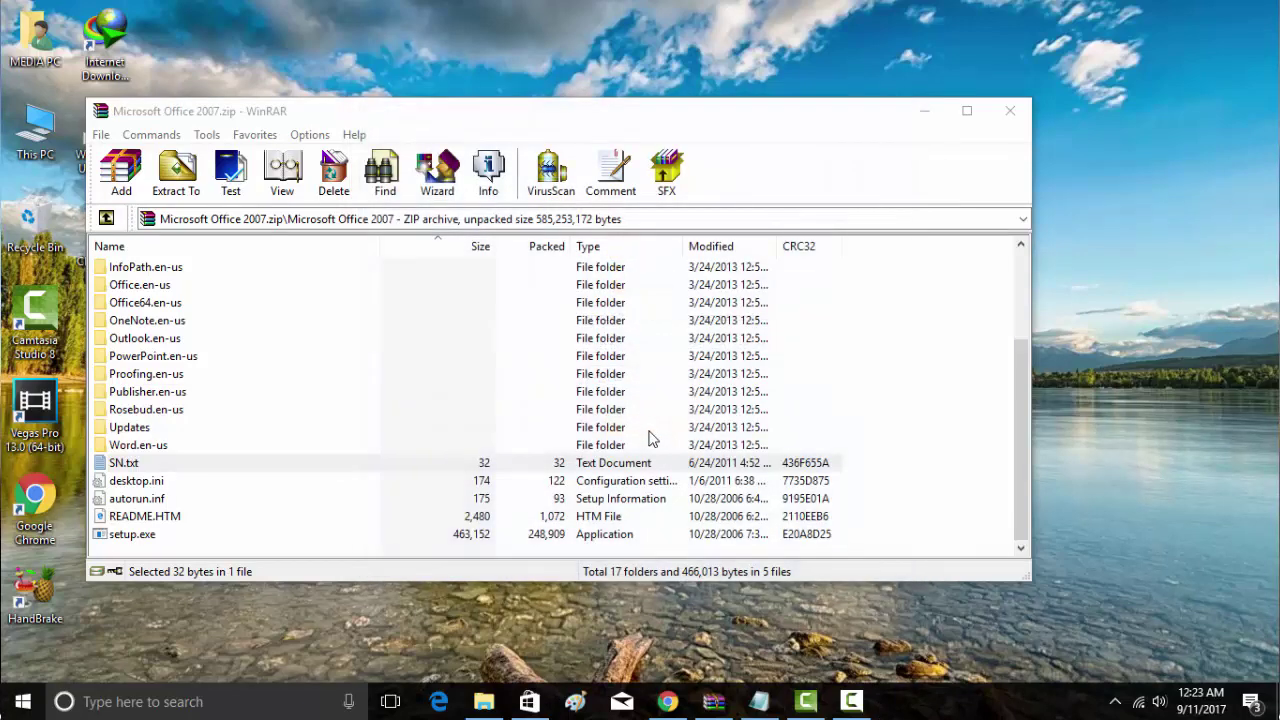
# Step: Search Windows for "word" to check for the installed program, and close the search
pyautogui.click(219, 702)
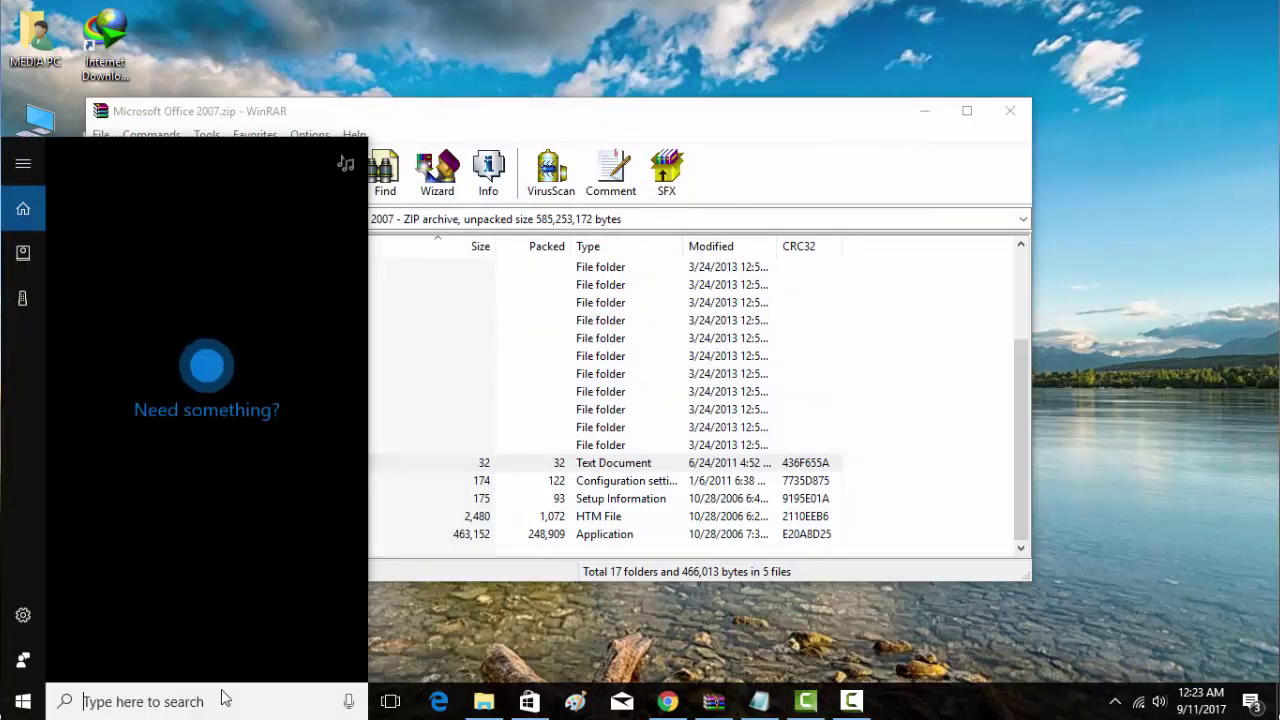
pyautogui.write('word')
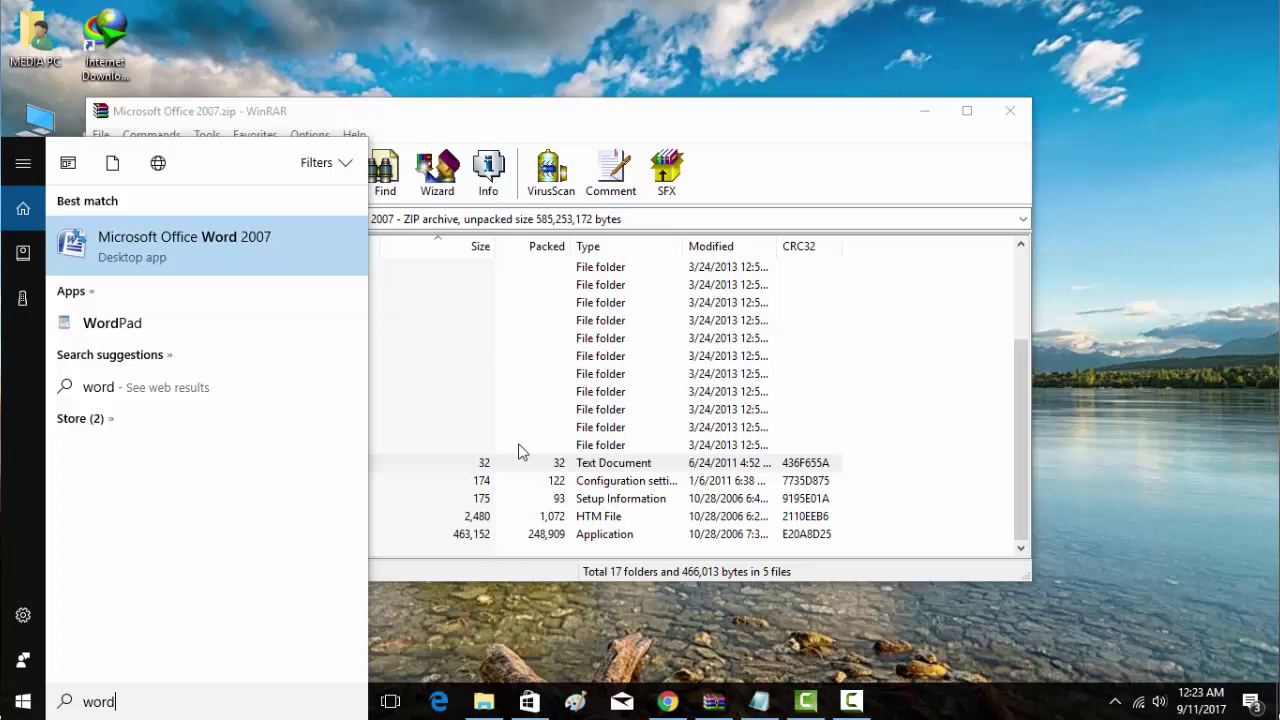
pyautogui.click(10, 709)
pyautogui.click(15, 708)
pyautogui.click(18, 708)
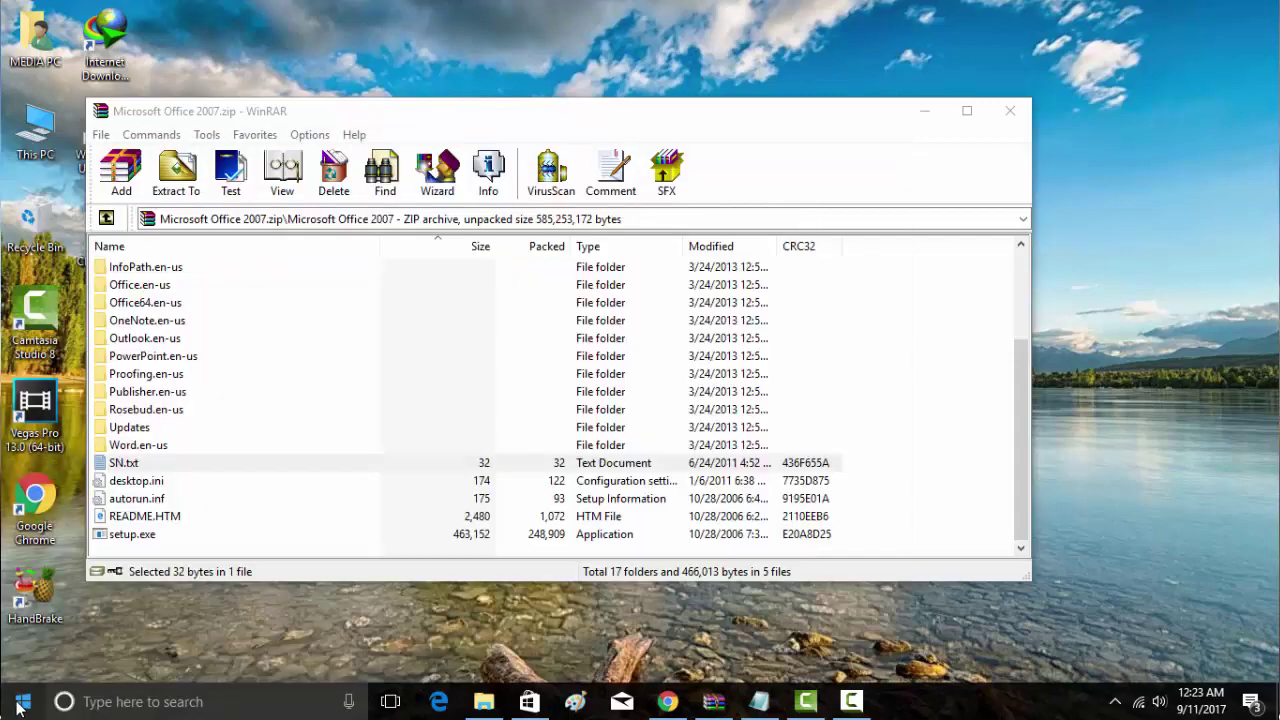
# Step: Examine the programs in the Microsoft Office folder of the Windows app list, and collapse the folder again
pyautogui.click(18, 708)
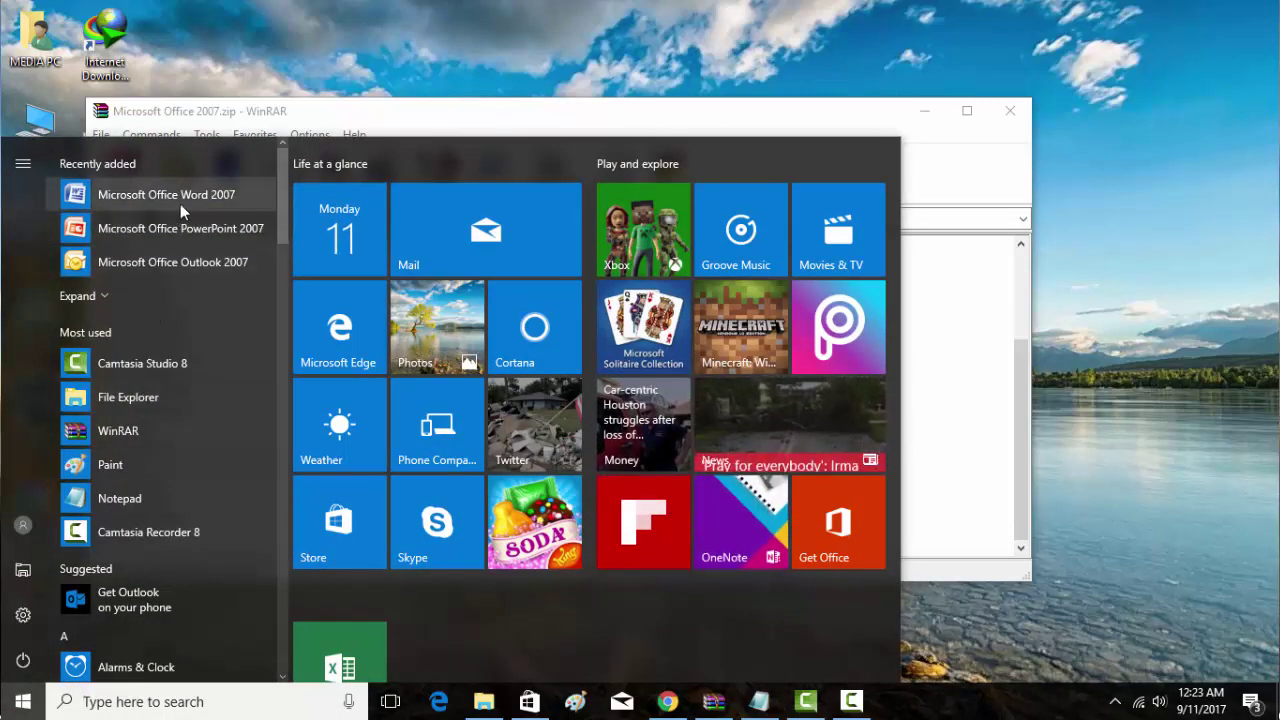
pyautogui.scroll(-3, 176, 472)
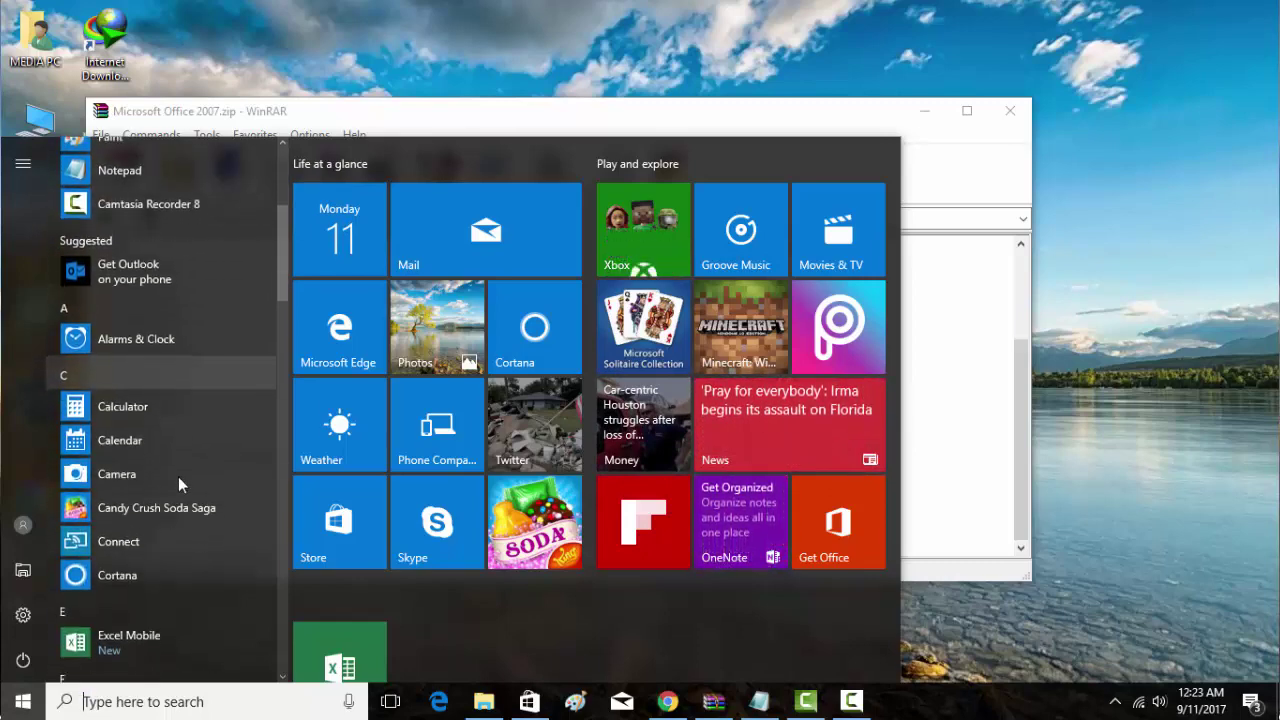
pyautogui.scroll(-5, 178, 476)
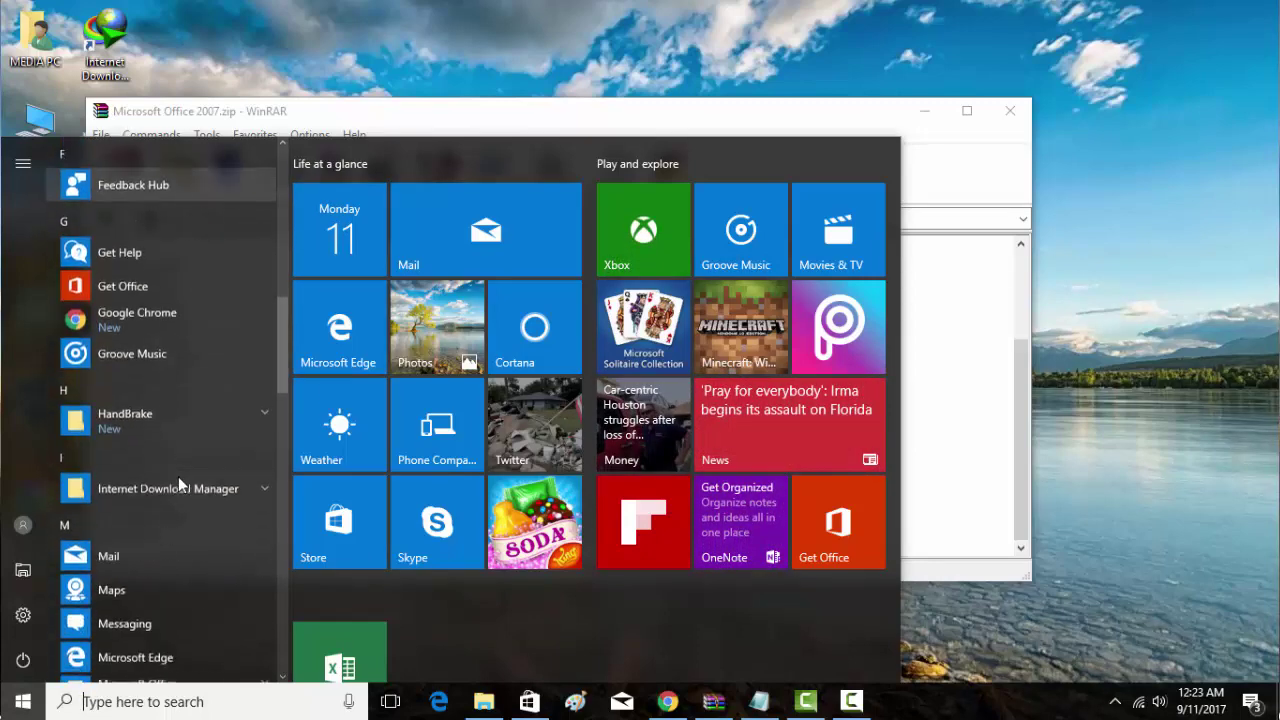
pyautogui.scroll(-3, 178, 476)
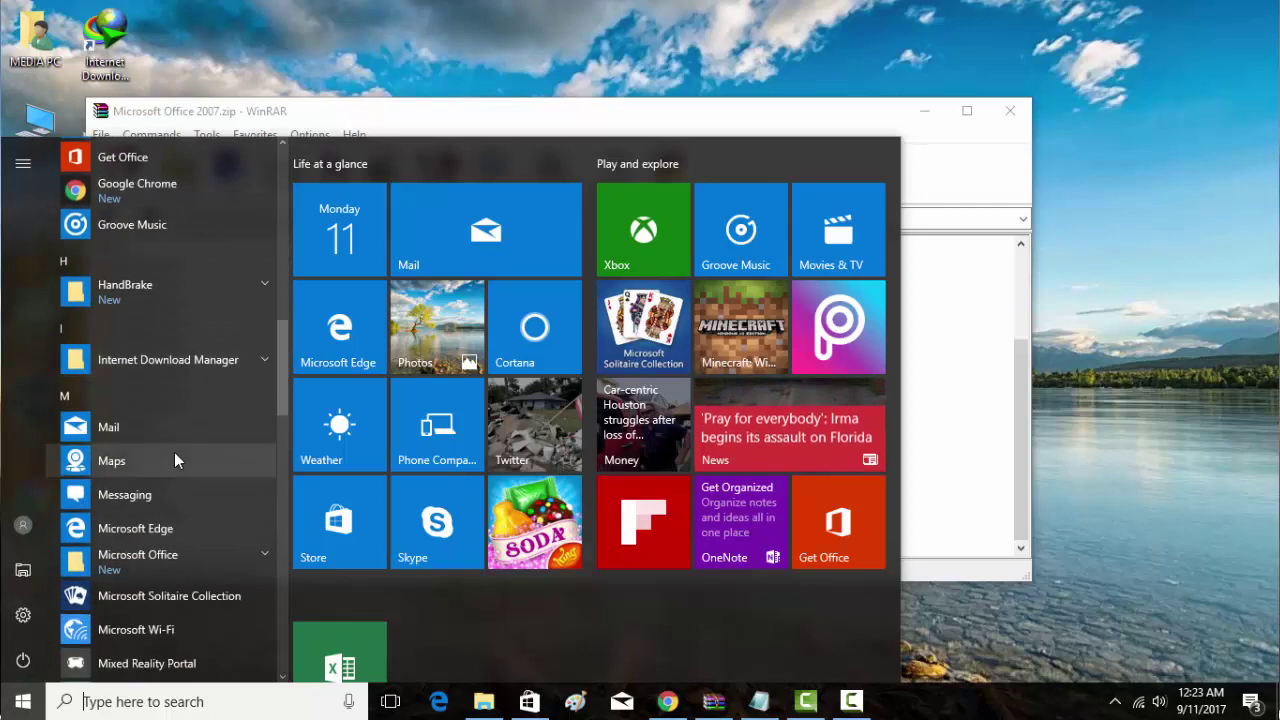
pyautogui.scroll(-1, 174, 460)
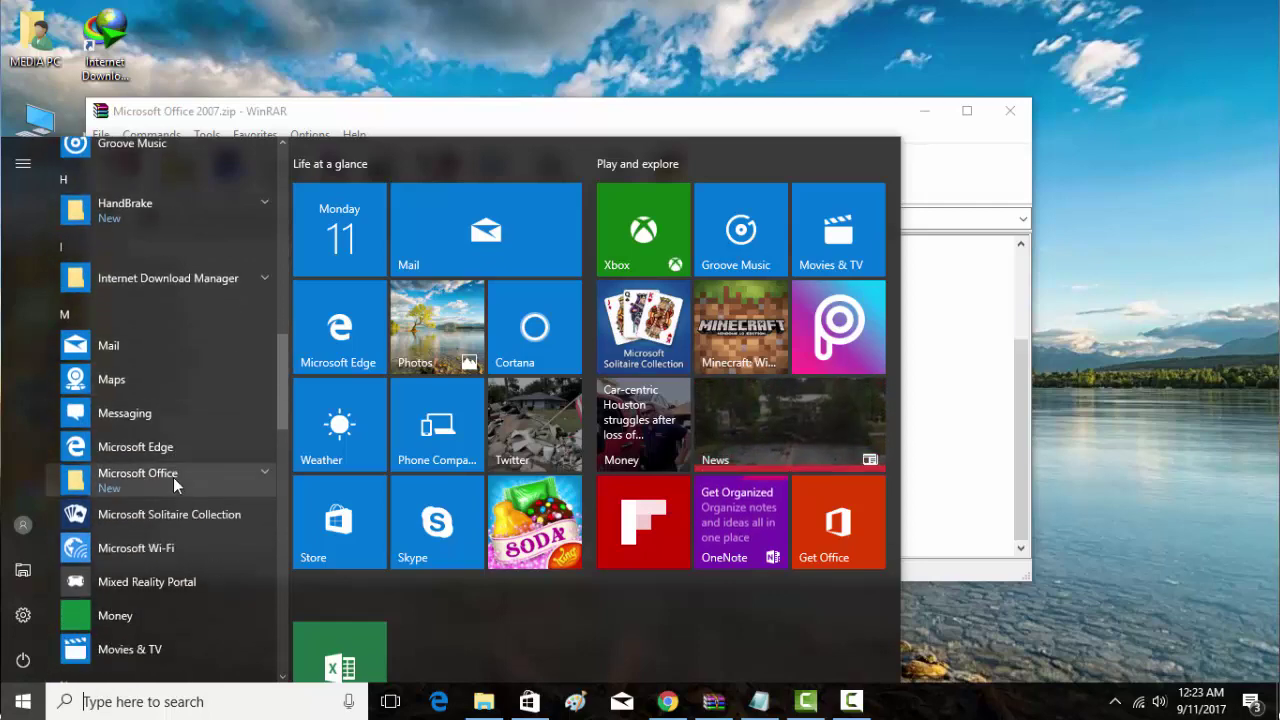
pyautogui.click(259, 474)
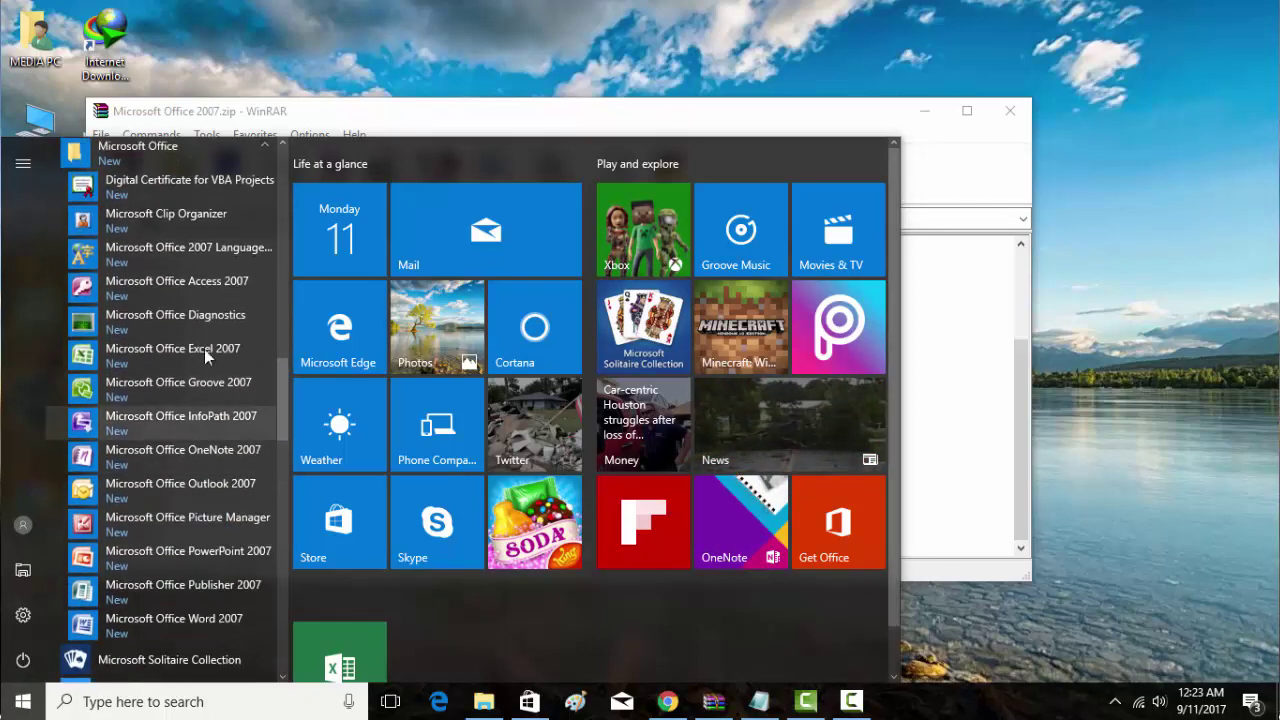
pyautogui.scroll(-2, 149, 540)
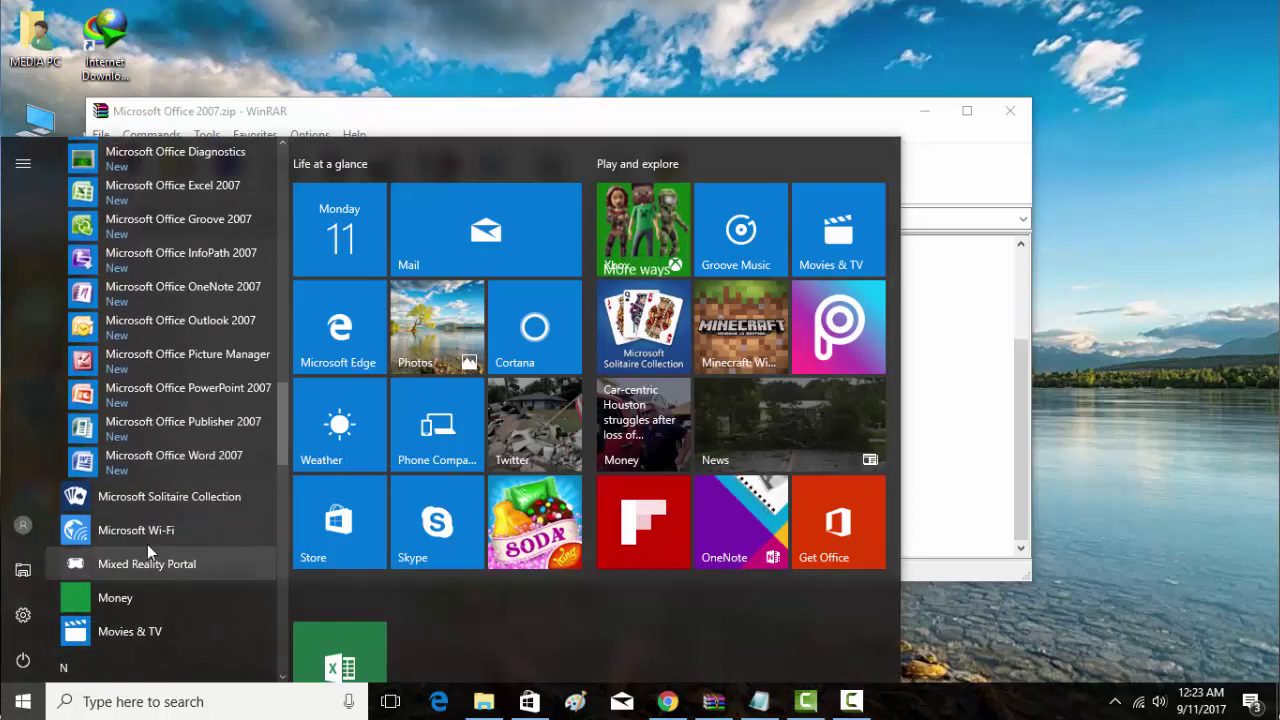
pyautogui.scroll(1, 131, 458)
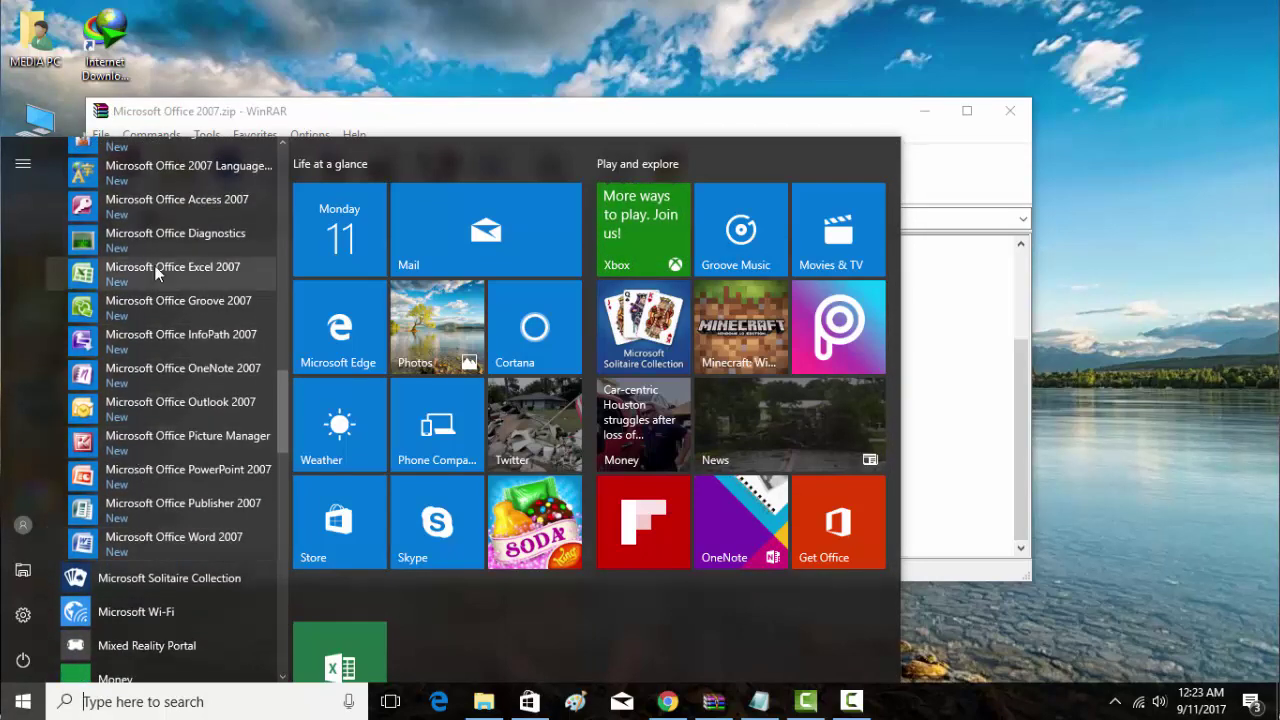
pyautogui.scroll(5, 154, 265)
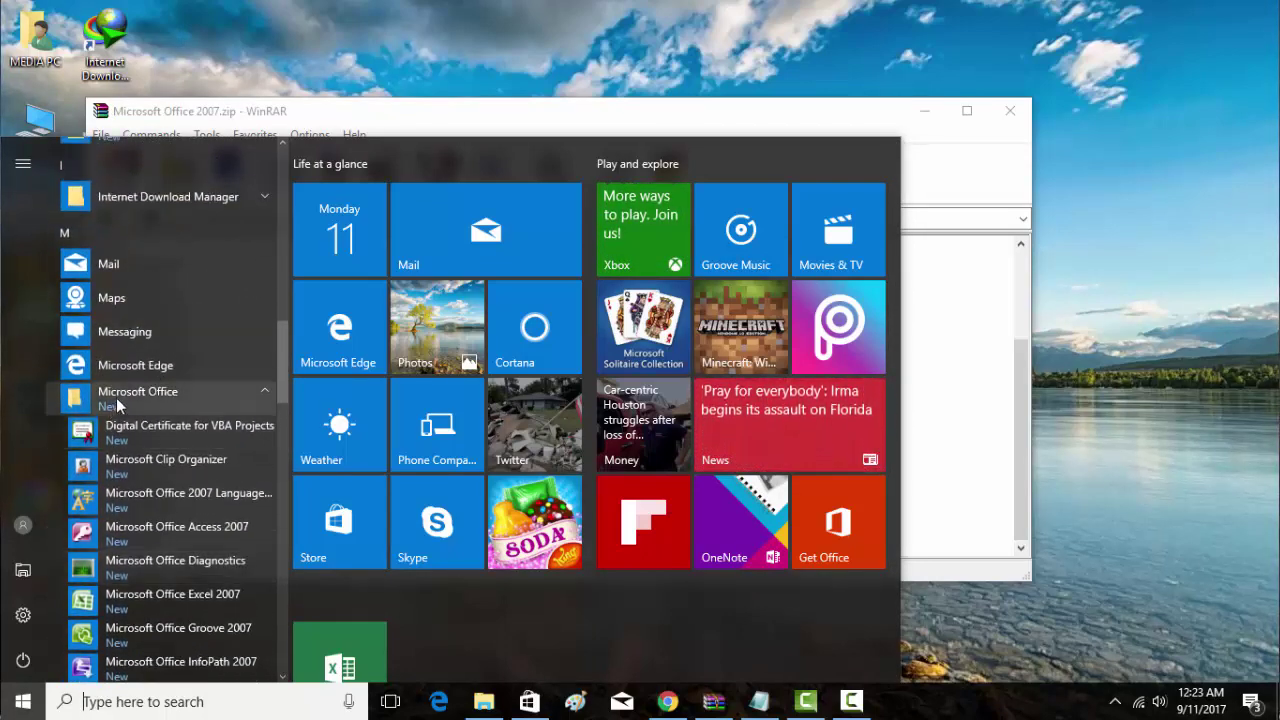
pyautogui.click(255, 395)
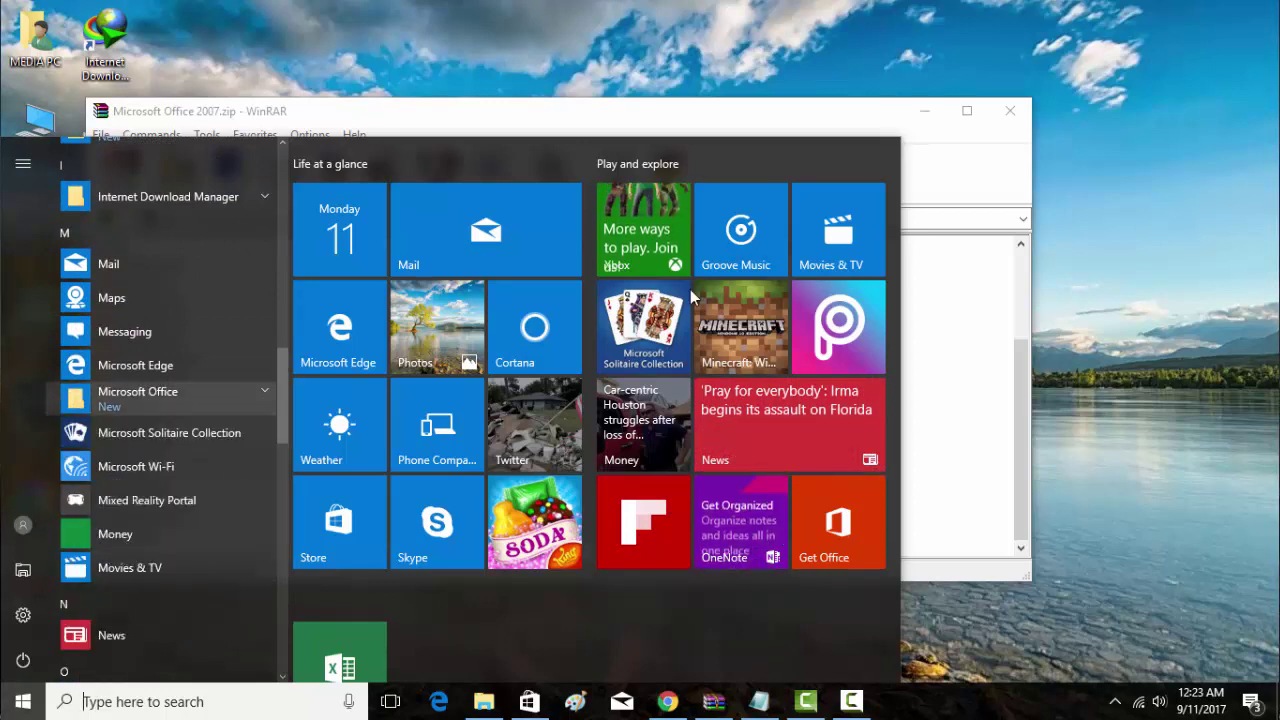